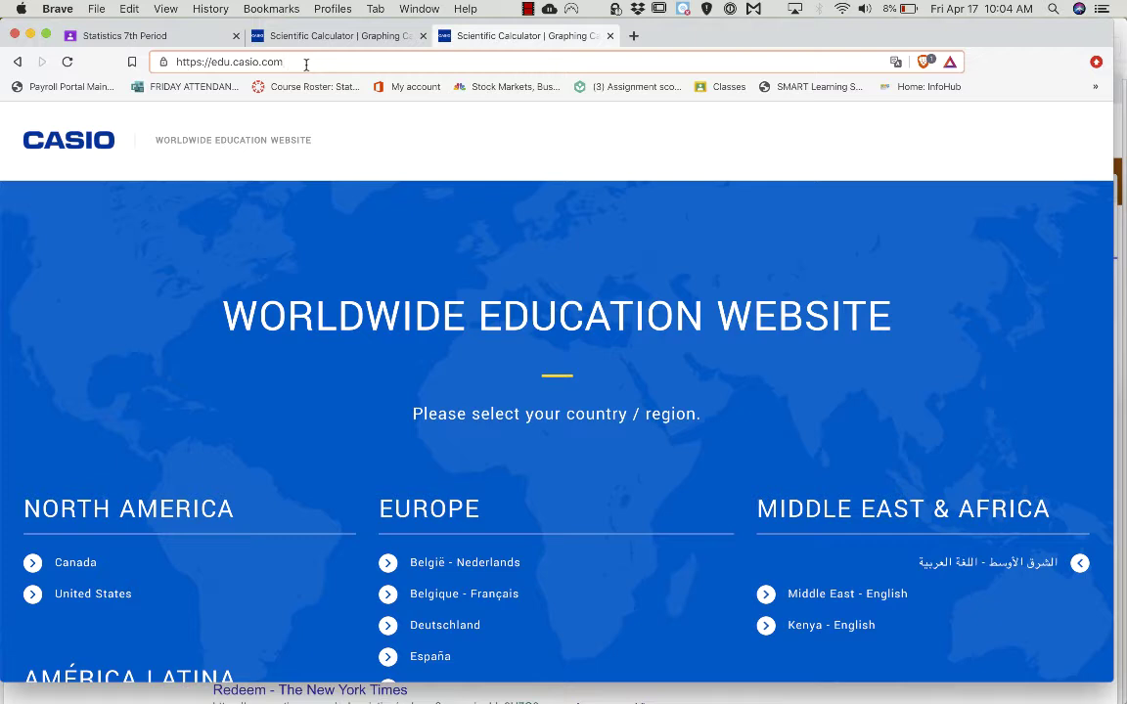
Load edu.casio.com and scroll down to the country/region selection list.
{"action": "key", "text": "Return"}
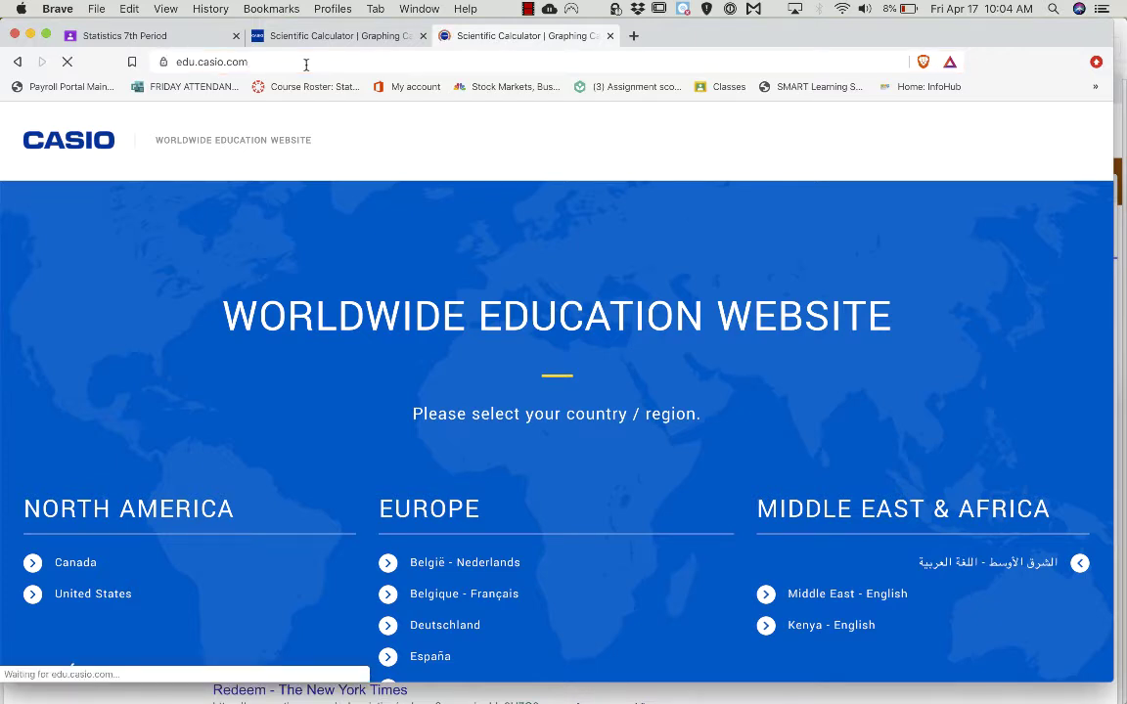
{"action": "scroll", "coordinate": [207, 437], "scroll_direction": "down", "scroll_amount": 3}
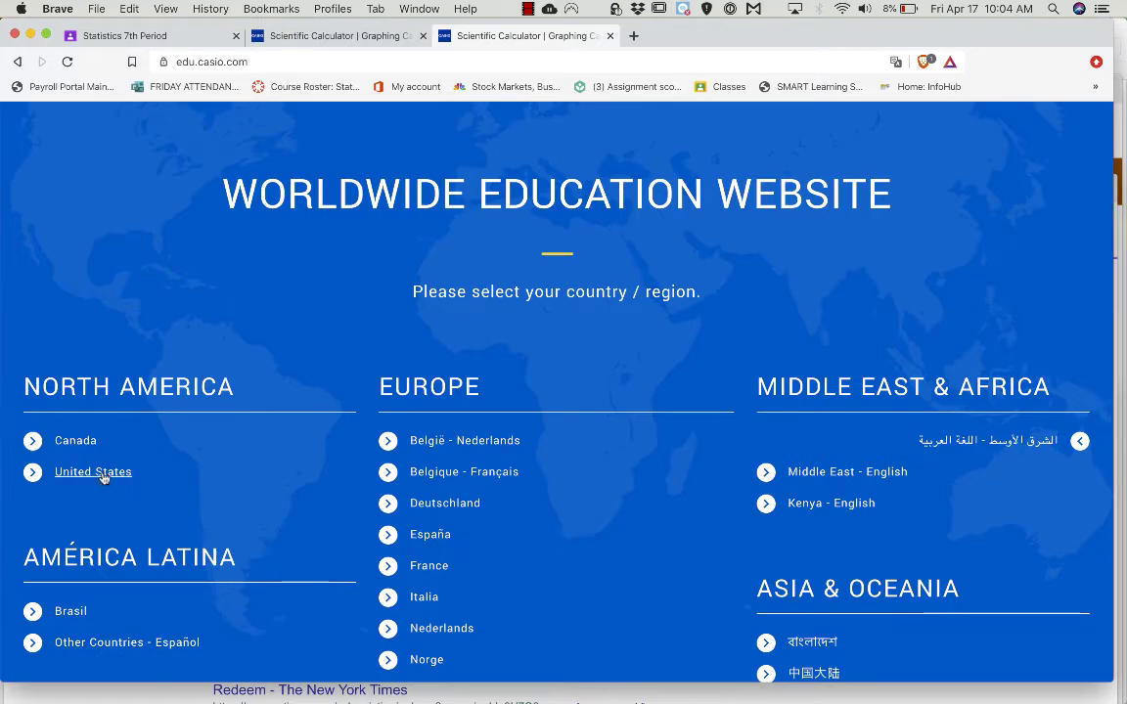
Pick the United States site, go to Software / App, and list Mac software down to fx-CG Manager PLUS fx-CG50.
{"action": "left_click", "coordinate": [86, 473]}
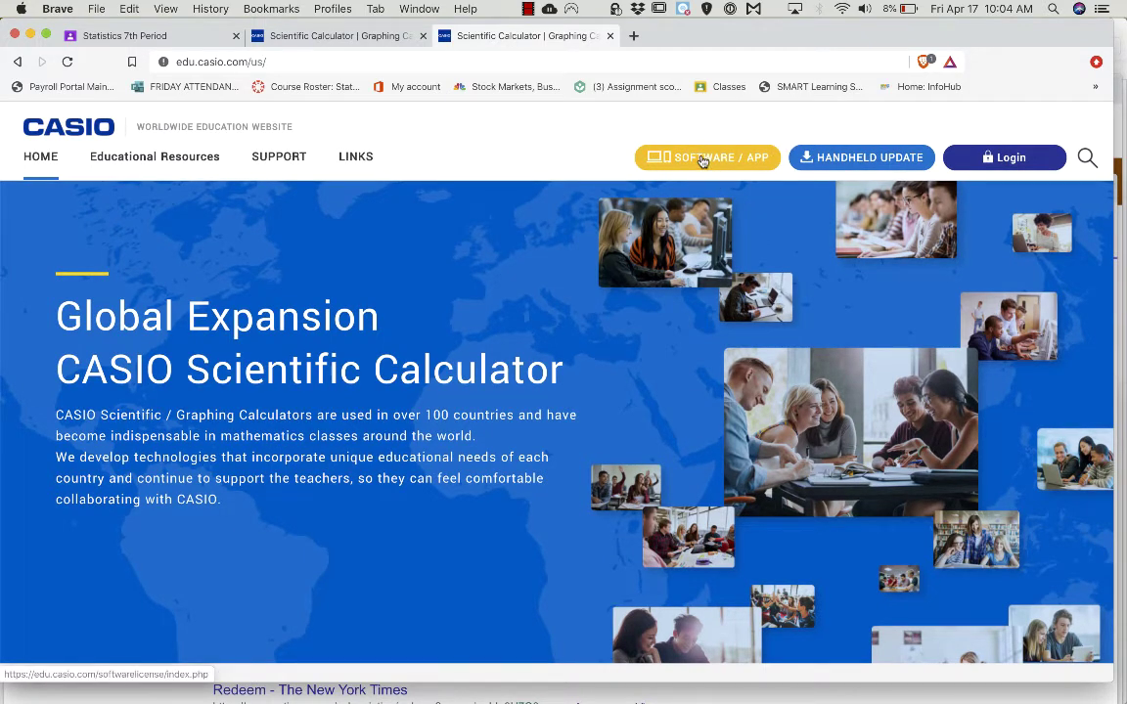
{"action": "left_click", "coordinate": [702, 160]}
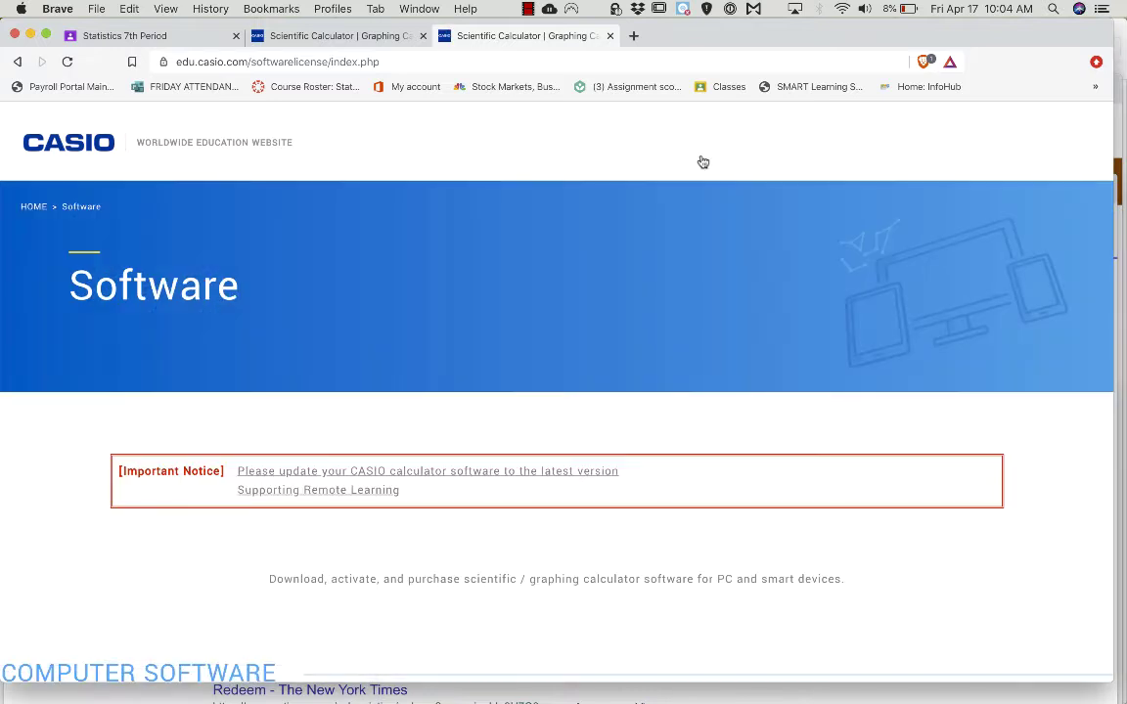
{"action": "scroll", "coordinate": [500, 302], "scroll_direction": "down", "scroll_amount": 1}
{"action": "scroll", "coordinate": [501, 302], "scroll_direction": "down", "scroll_amount": 6}
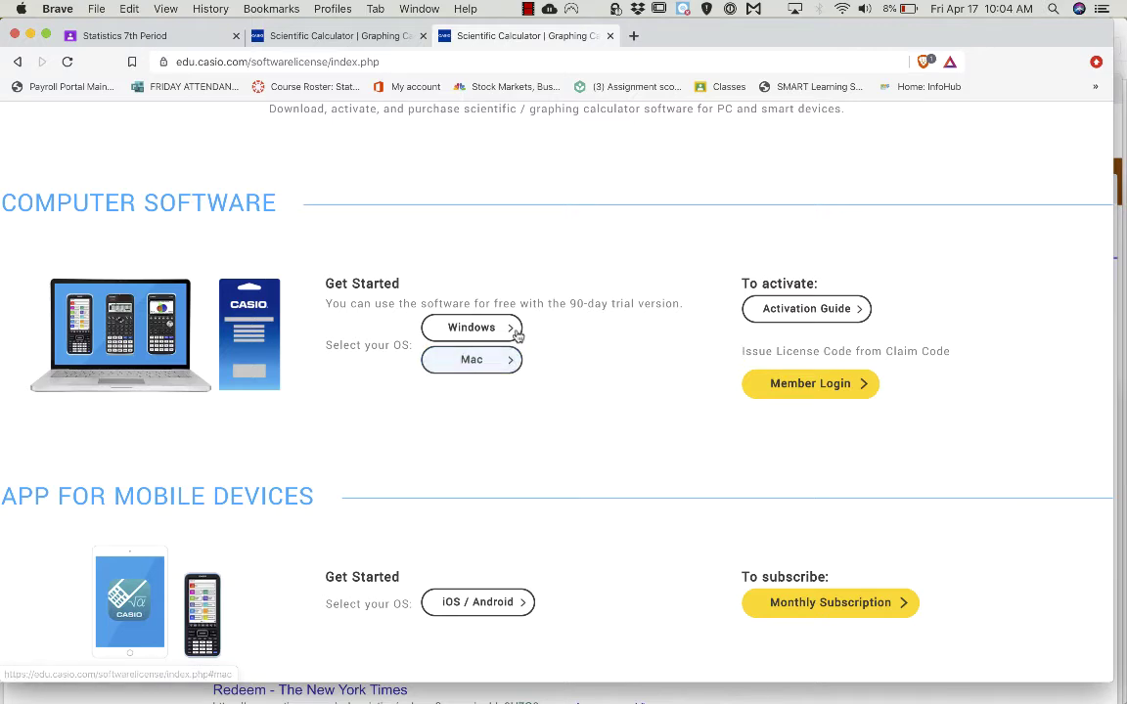
{"action": "left_click", "coordinate": [473, 360]}
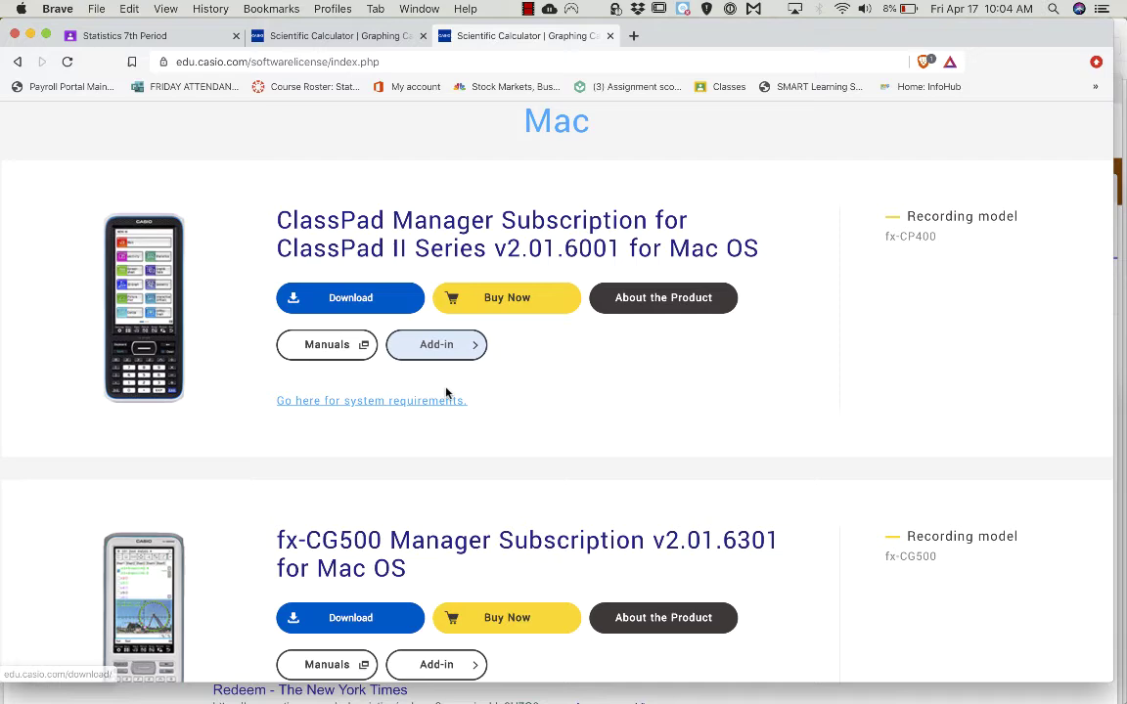
{"action": "scroll", "coordinate": [447, 391], "scroll_direction": "down", "scroll_amount": 5}
{"action": "scroll", "coordinate": [446, 394], "scroll_direction": "down", "scroll_amount": 4}
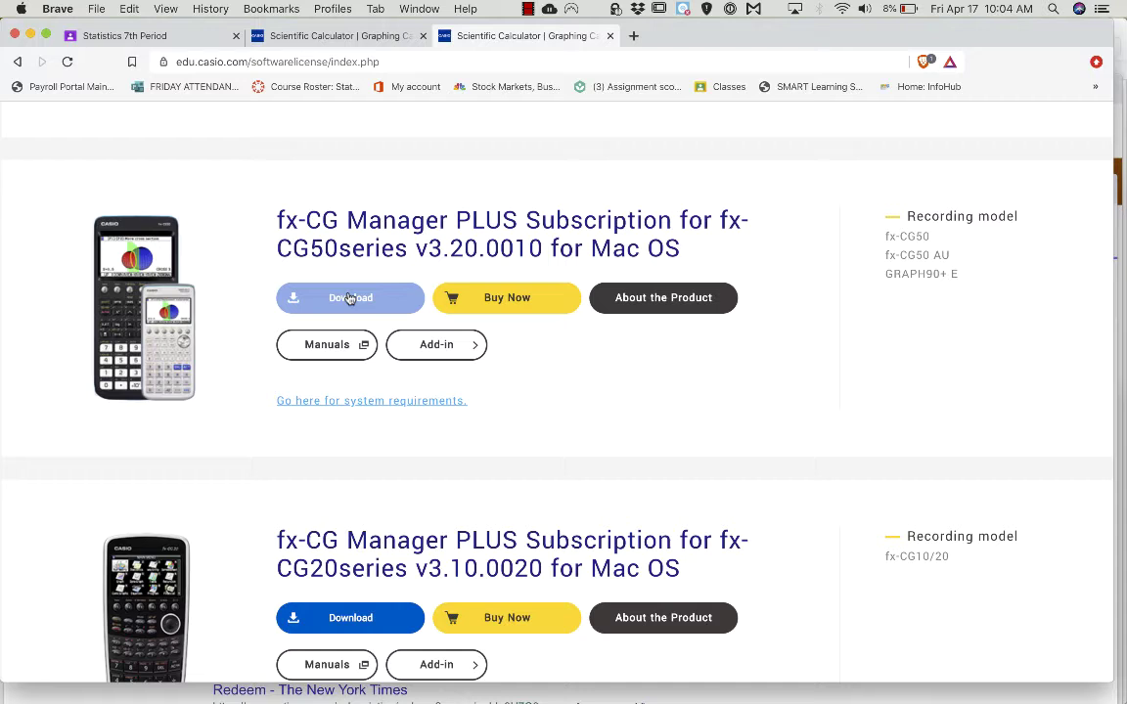
Start the fx-CG50 fx-CG Manager PLUS download and set occupation to Student/Pupil, Pre University.
{"action": "left_click", "coordinate": [349, 297]}
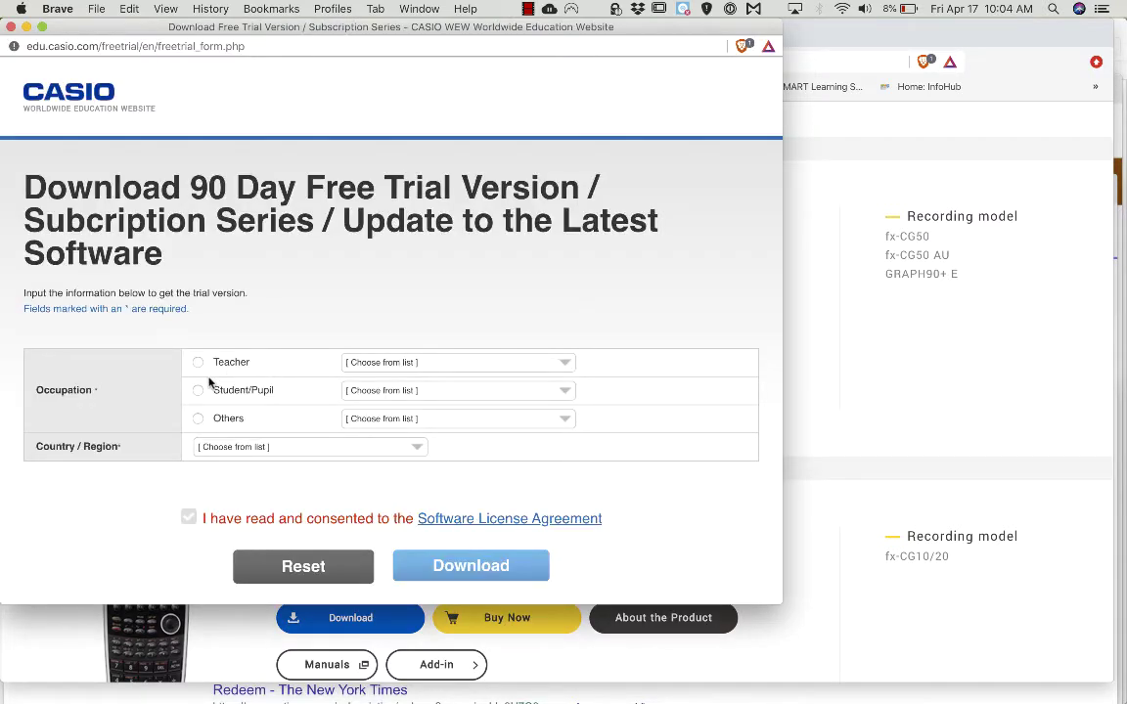
{"action": "left_click", "coordinate": [200, 391]}
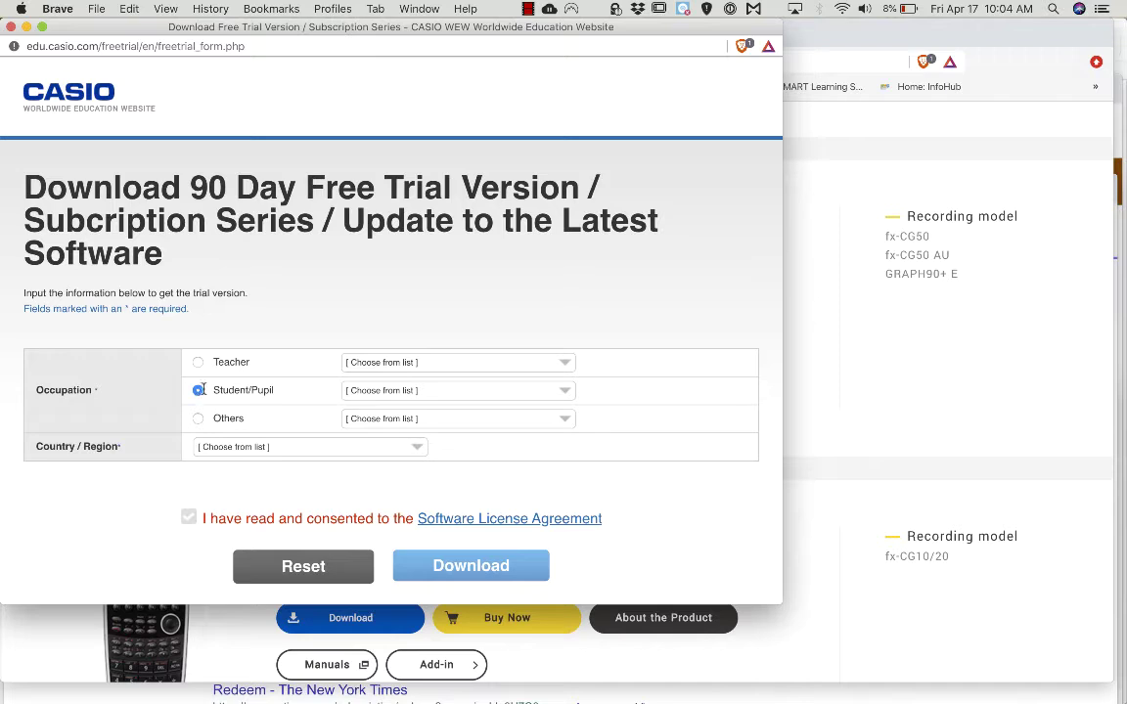
{"action": "left_click", "coordinate": [419, 391]}
{"action": "left_click", "coordinate": [420, 415]}
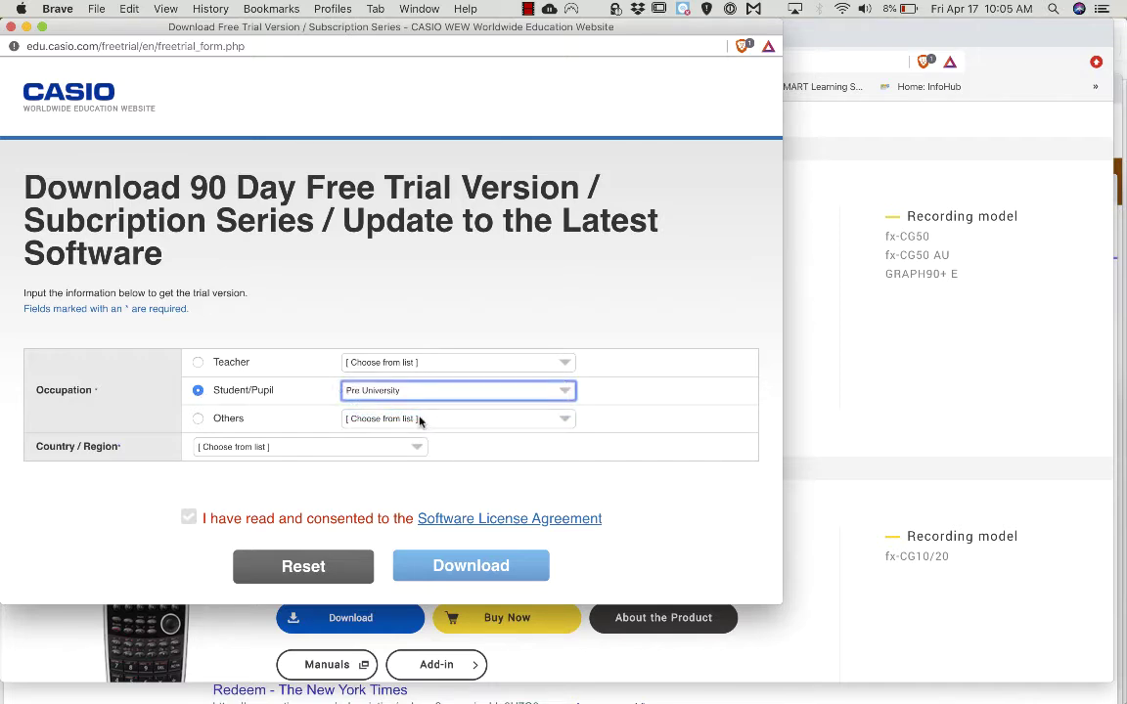
Choose U.S.A. as the country, accept the licence agreement and submit the trial form.
{"action": "left_click", "coordinate": [264, 450]}
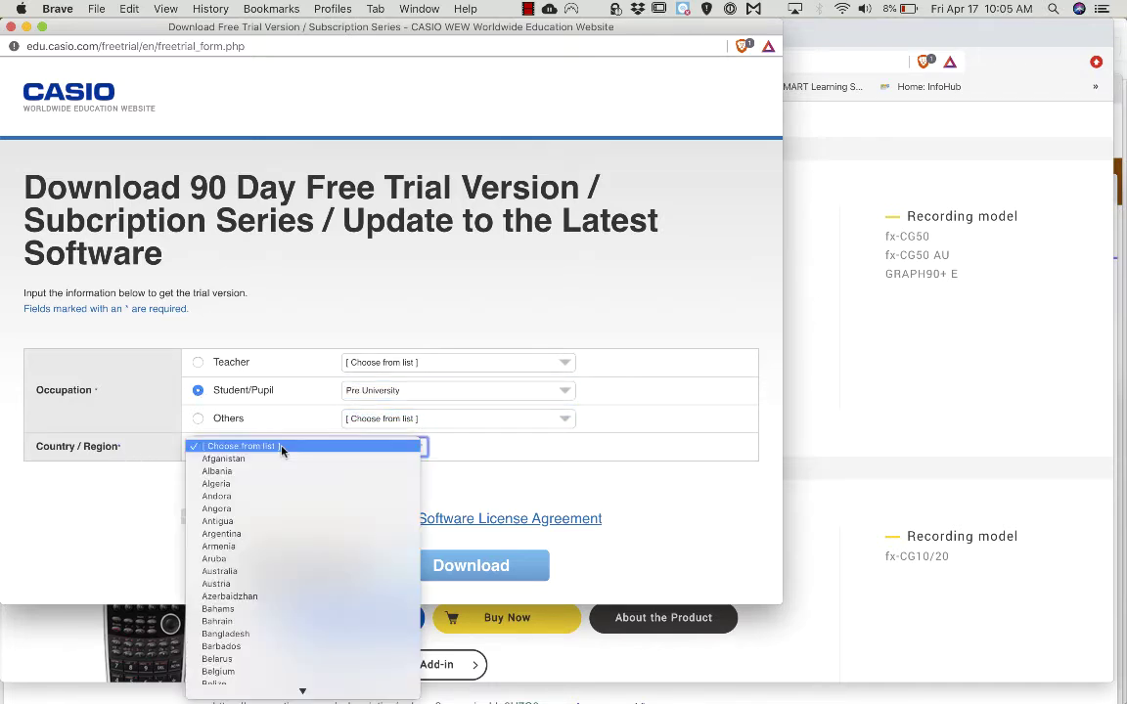
{"action": "scroll", "coordinate": [290, 525], "scroll_direction": "down", "scroll_amount": 10}
{"action": "scroll", "coordinate": [290, 525], "scroll_direction": "down", "scroll_amount": 20}
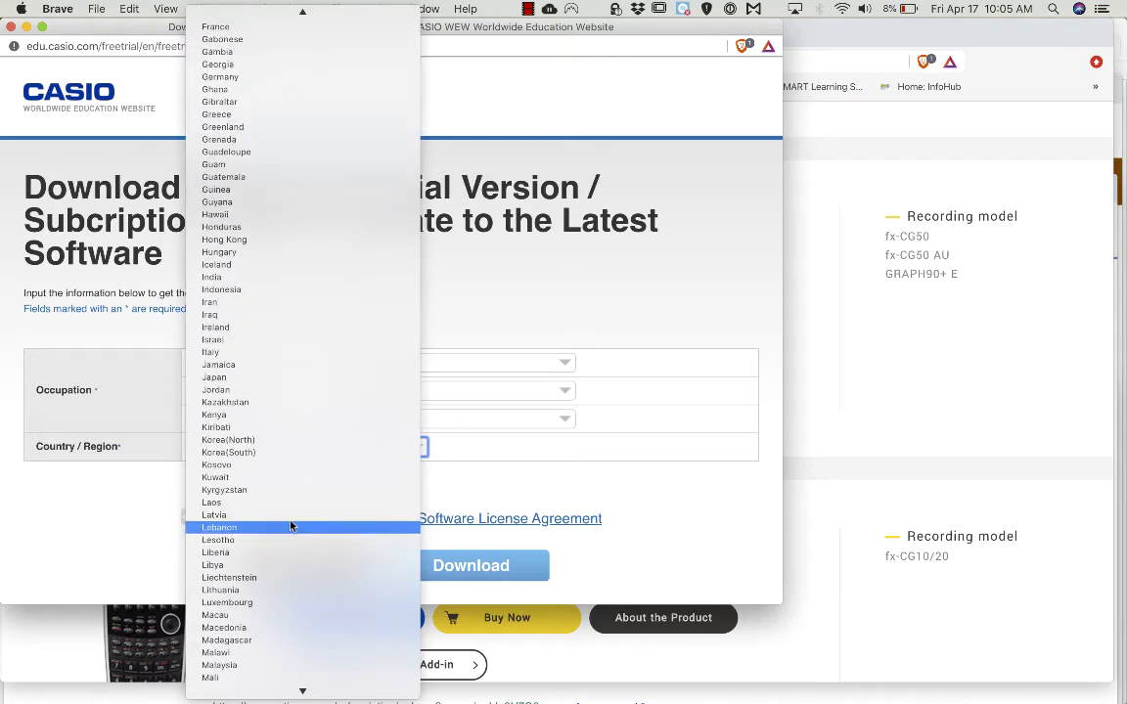
{"action": "scroll", "coordinate": [290, 526], "scroll_direction": "down", "scroll_amount": 3}
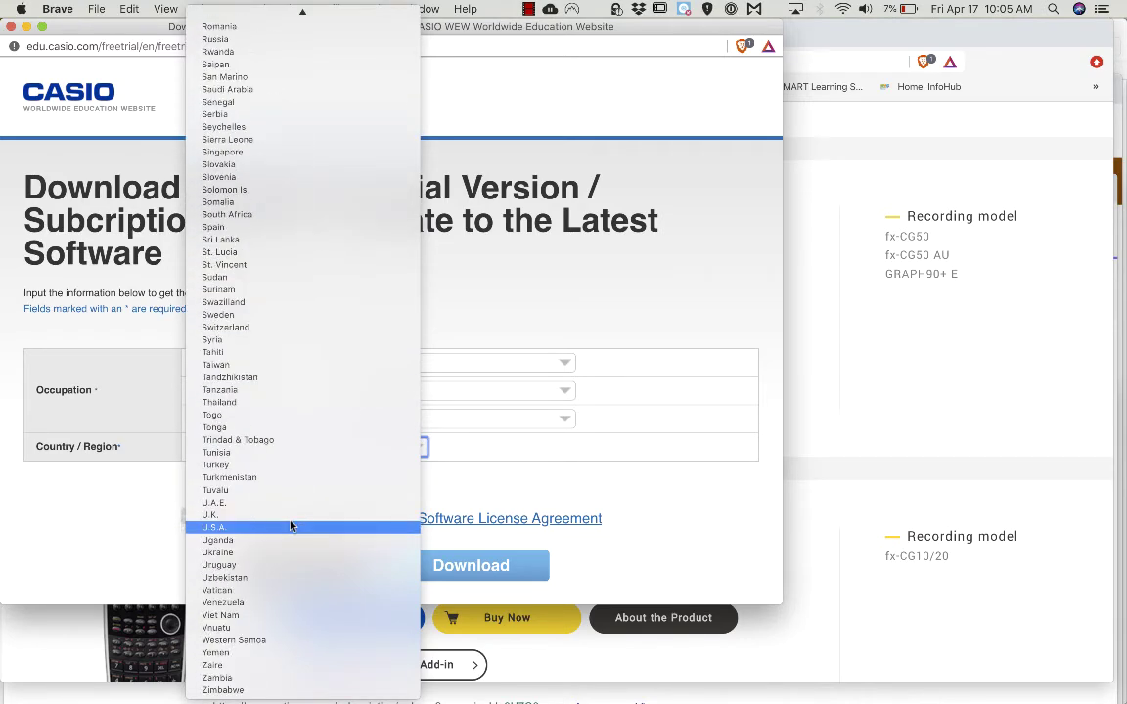
{"action": "left_click", "coordinate": [290, 527]}
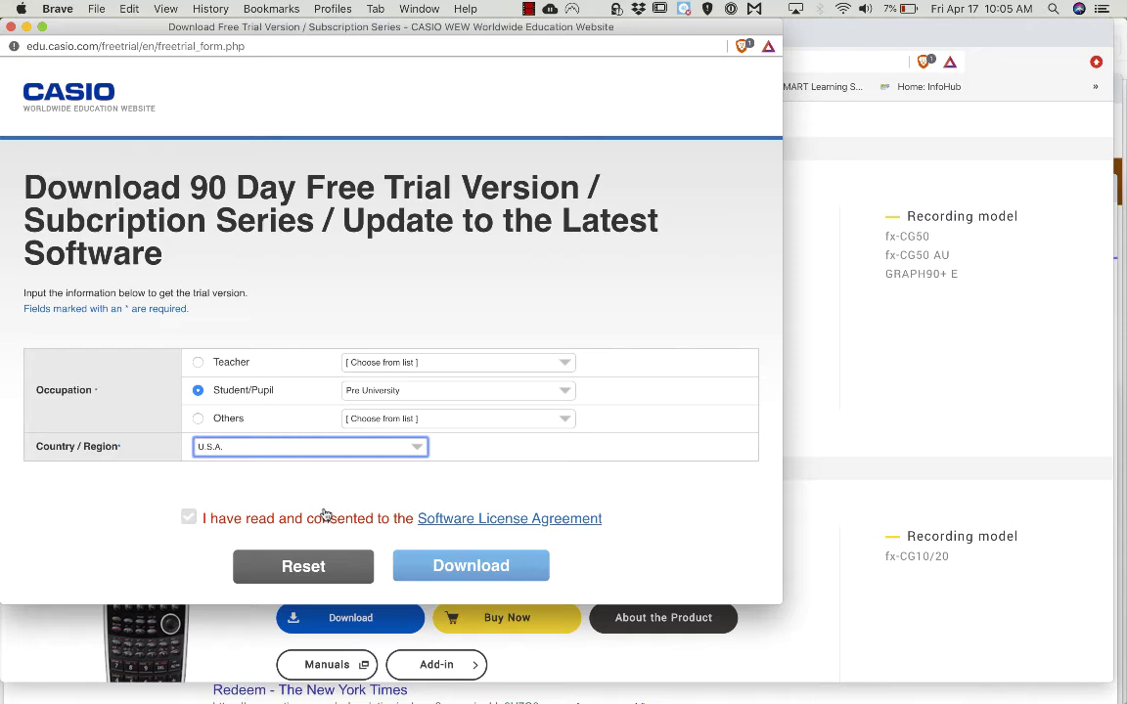
{"action": "left_click", "coordinate": [188, 520]}
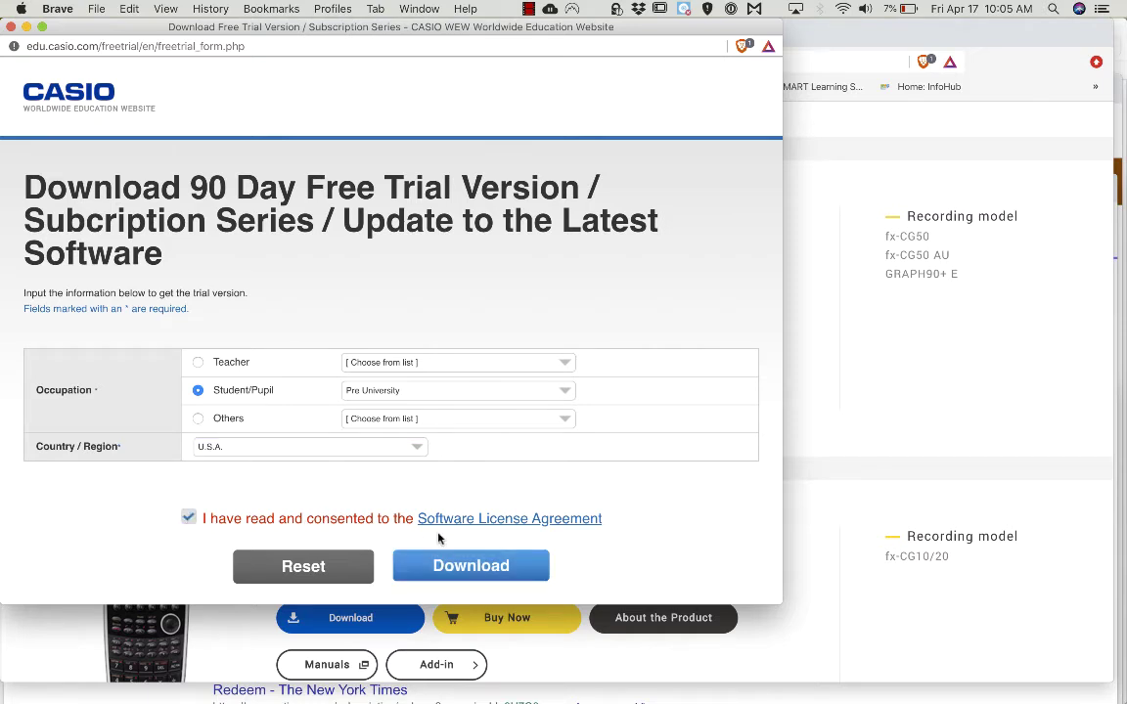
{"action": "left_click", "coordinate": [461, 570]}
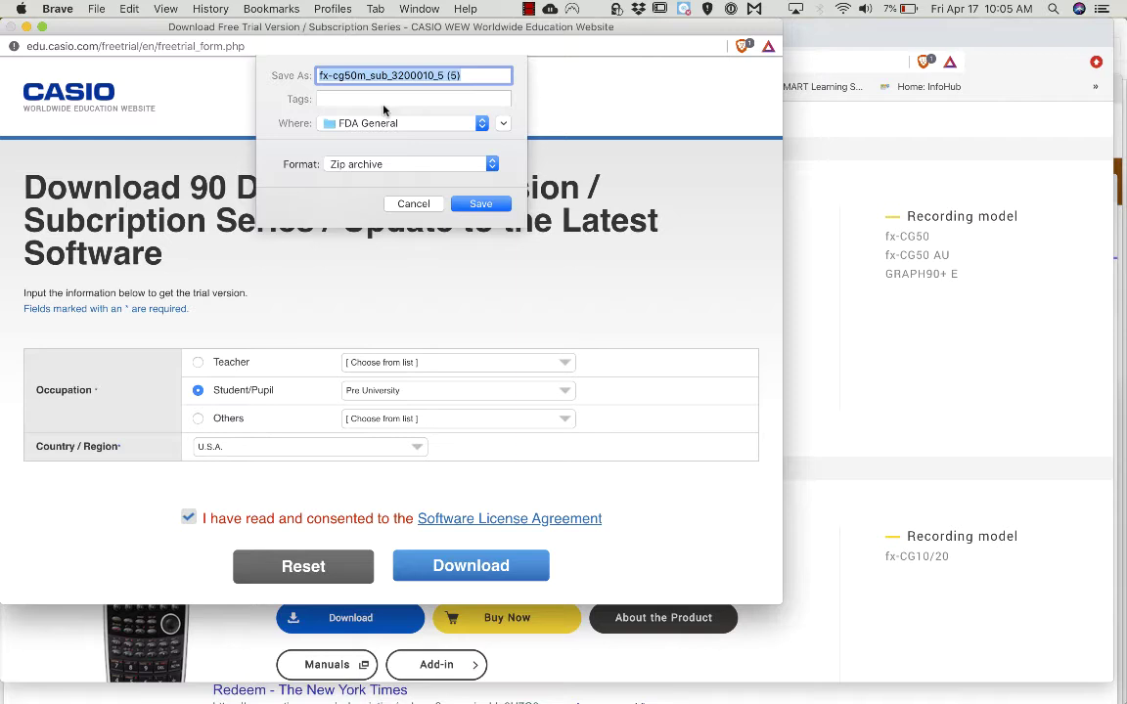
Save the trial zip to FDA General and open it from the download bar to unpack it.
{"action": "left_click", "coordinate": [479, 205]}
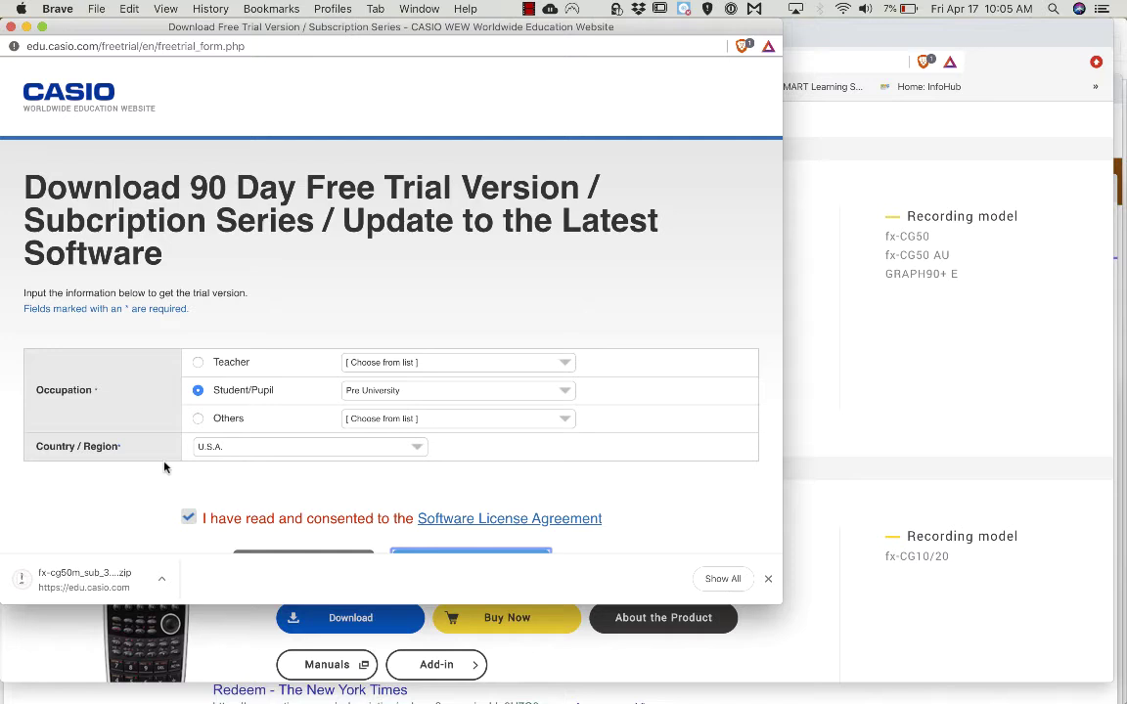
{"action": "left_click", "coordinate": [163, 582]}
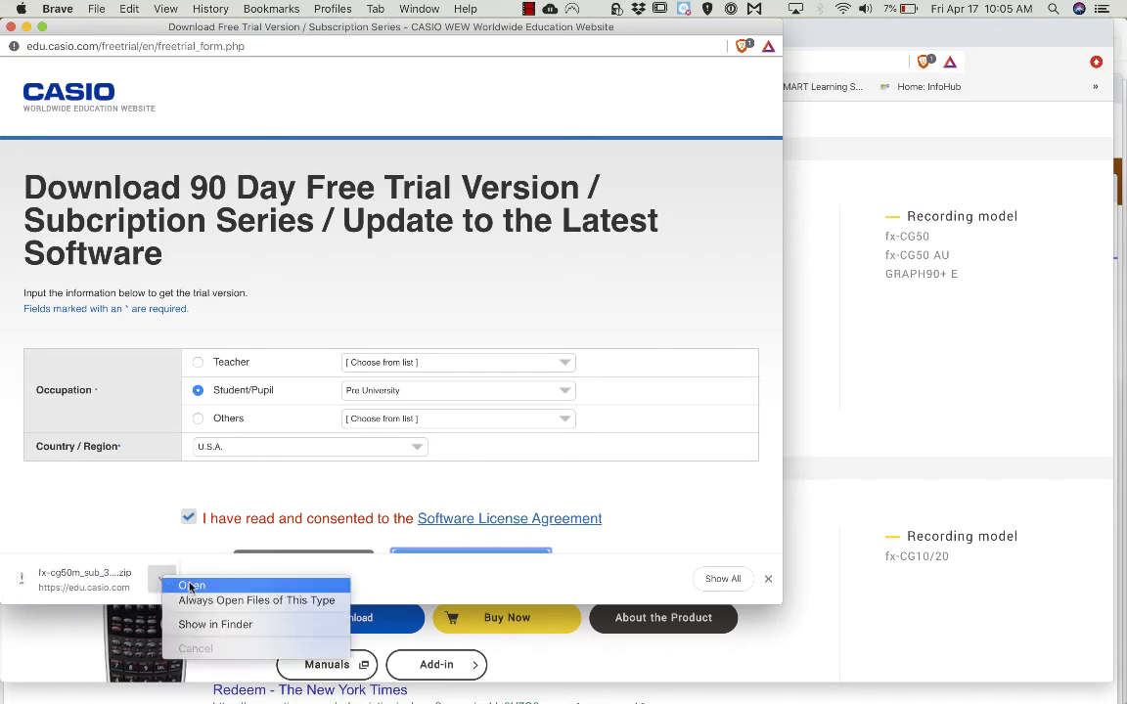
{"action": "left_click", "coordinate": [191, 586]}
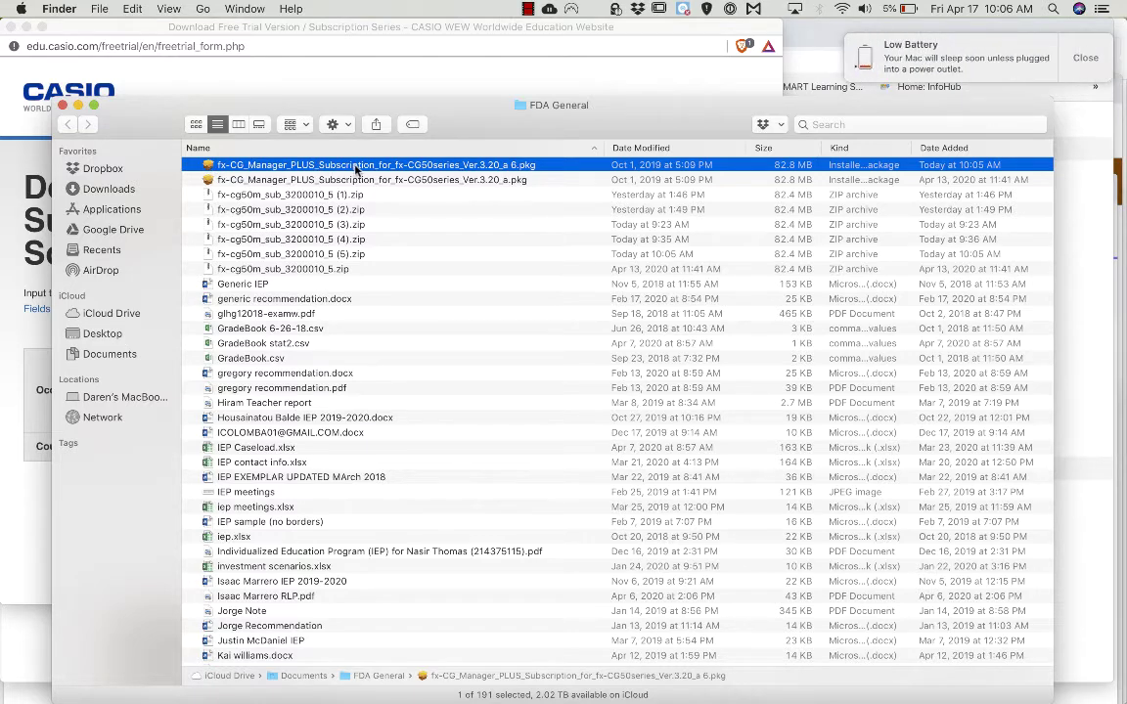
Launch the fx-CG_Manager_PLUS_Subscription_for_fx-CG50series .pkg installer from the FDA General folder.
{"action": "double_click", "coordinate": [357, 169]}
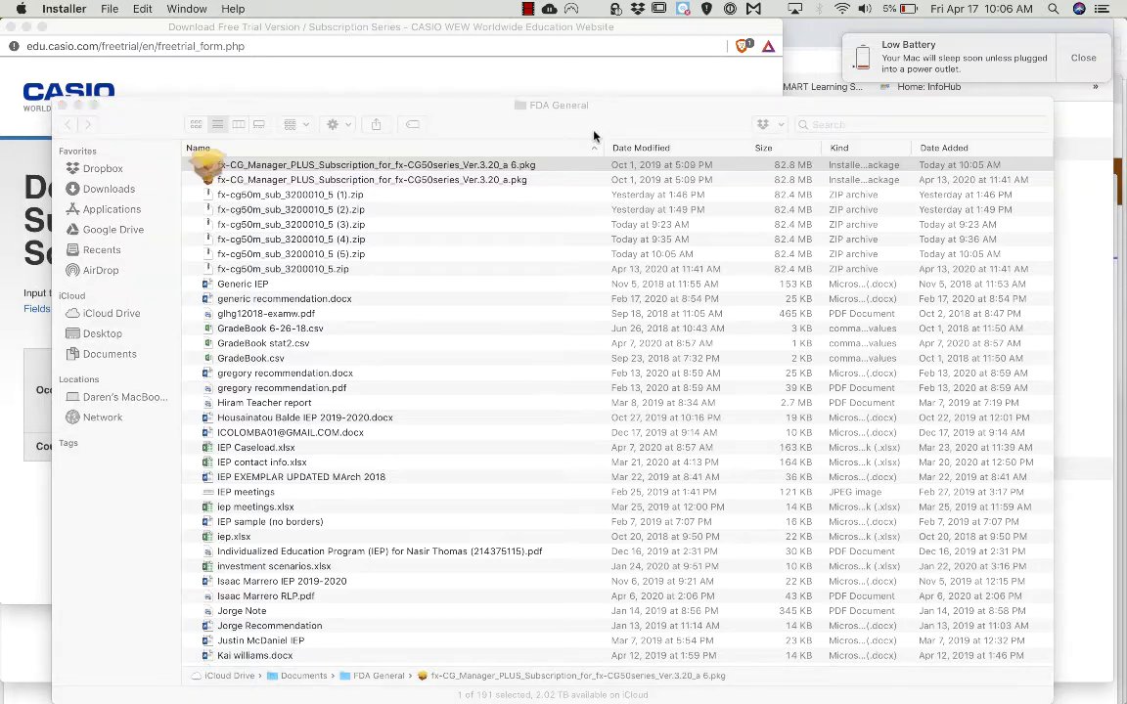
Dismiss the low-battery notice, pass the introduction and agree to the licence terms.
{"action": "left_click", "coordinate": [1083, 59]}
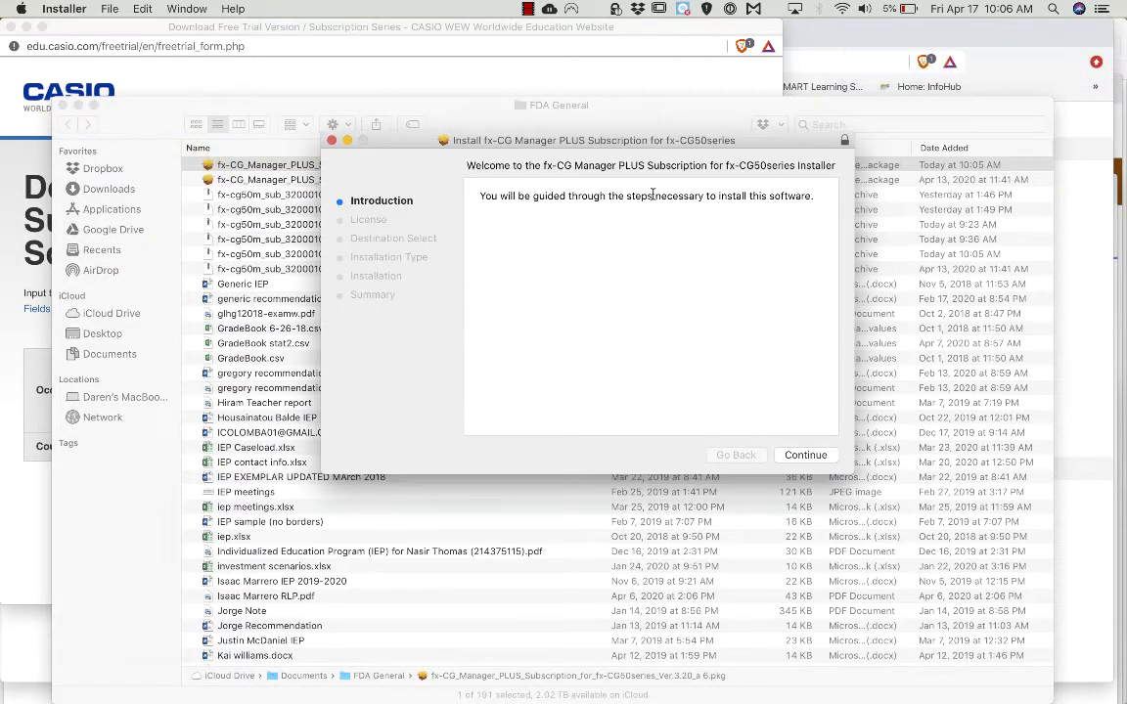
{"action": "left_click", "coordinate": [806, 456]}
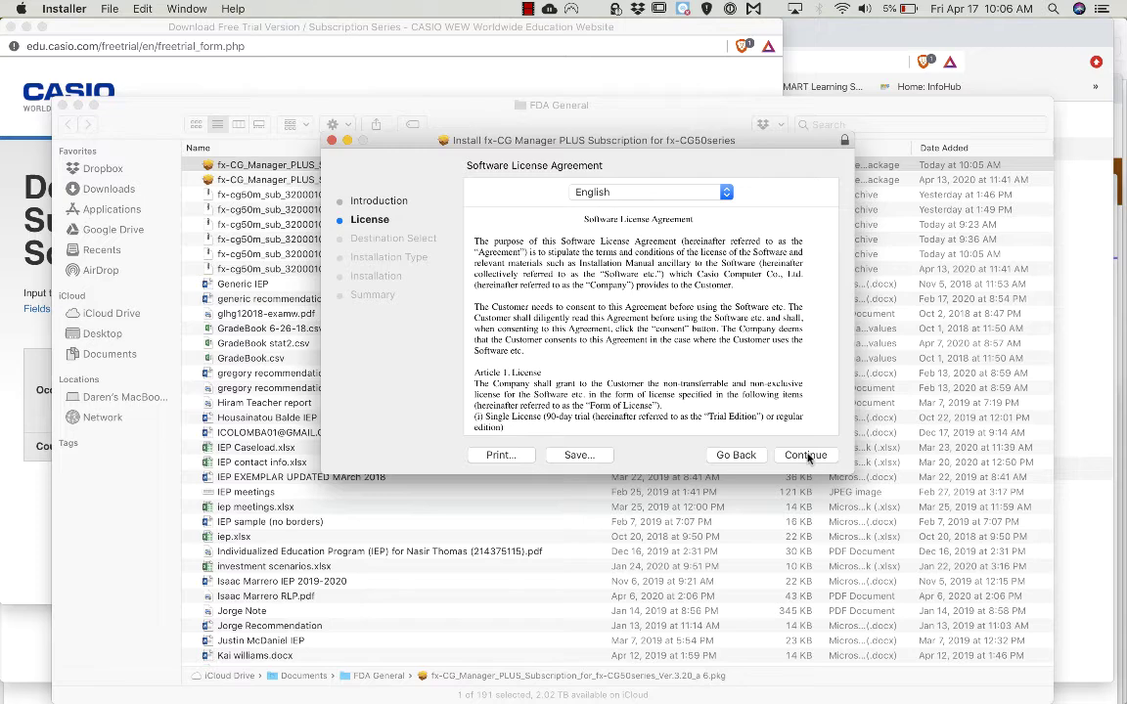
{"action": "left_click", "coordinate": [807, 456]}
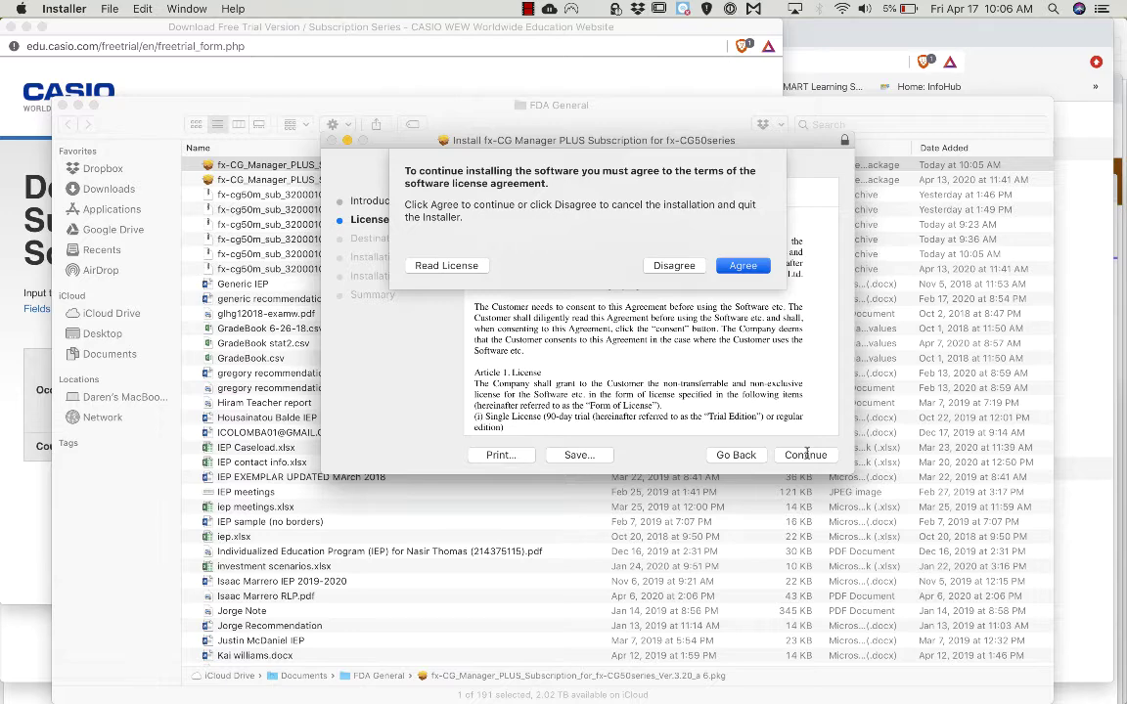
{"action": "key", "text": "Escape"}
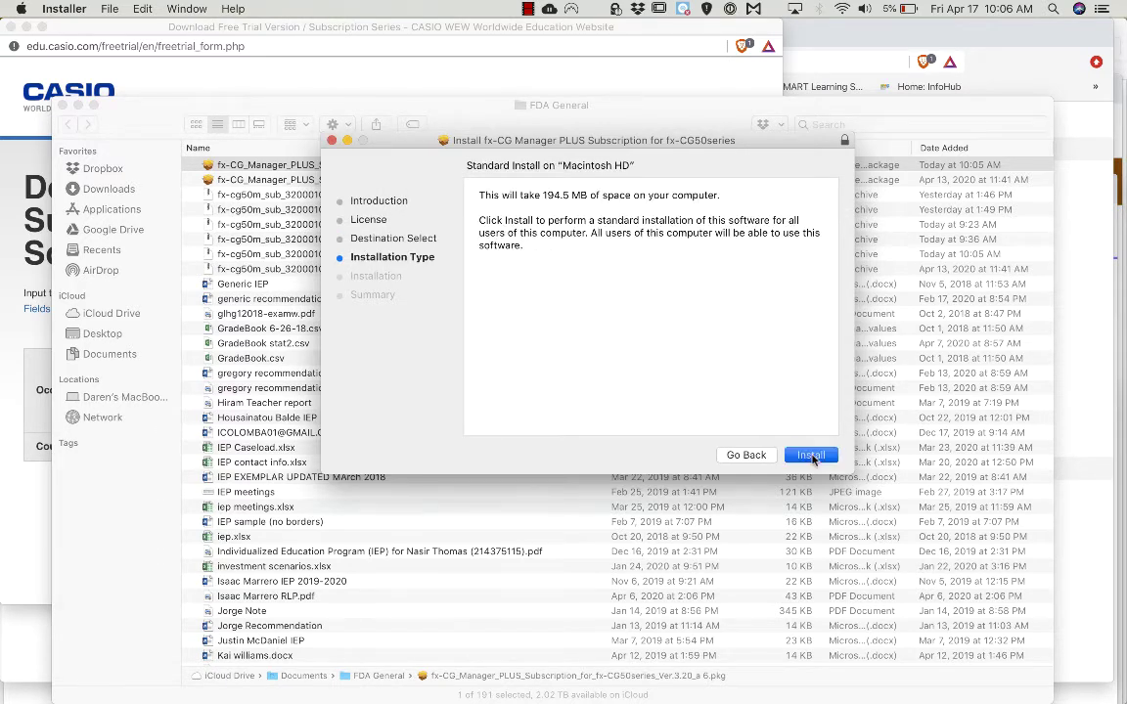
Install on Macintosh HD, authorising with the admin password, and close the installer after success.
{"action": "left_click", "coordinate": [811, 456]}
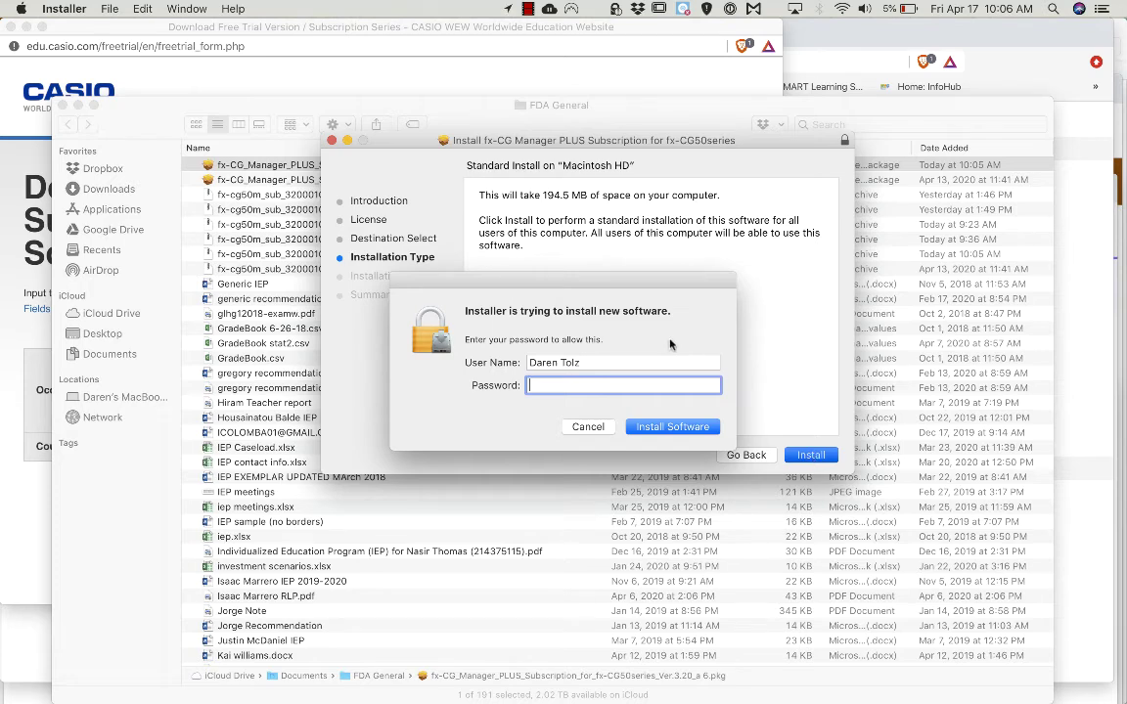
{"action": "type", "text": "••"}
{"action": "left_click", "coordinate": [662, 428]}
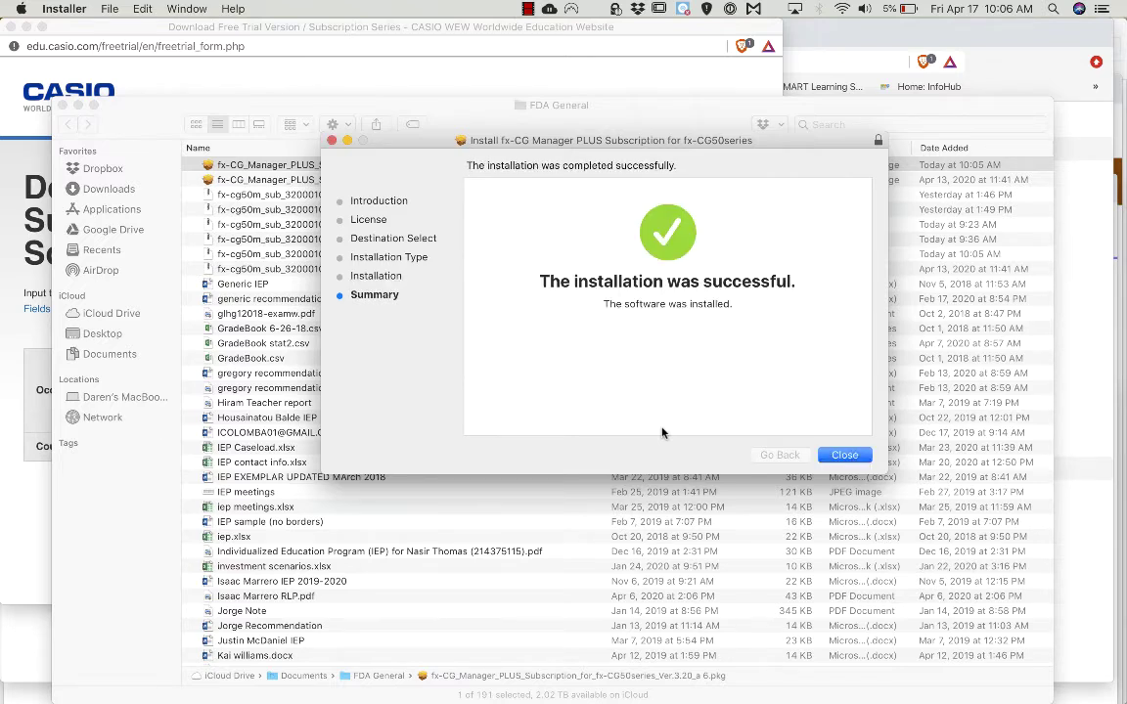
{"action": "left_click", "coordinate": [848, 453]}
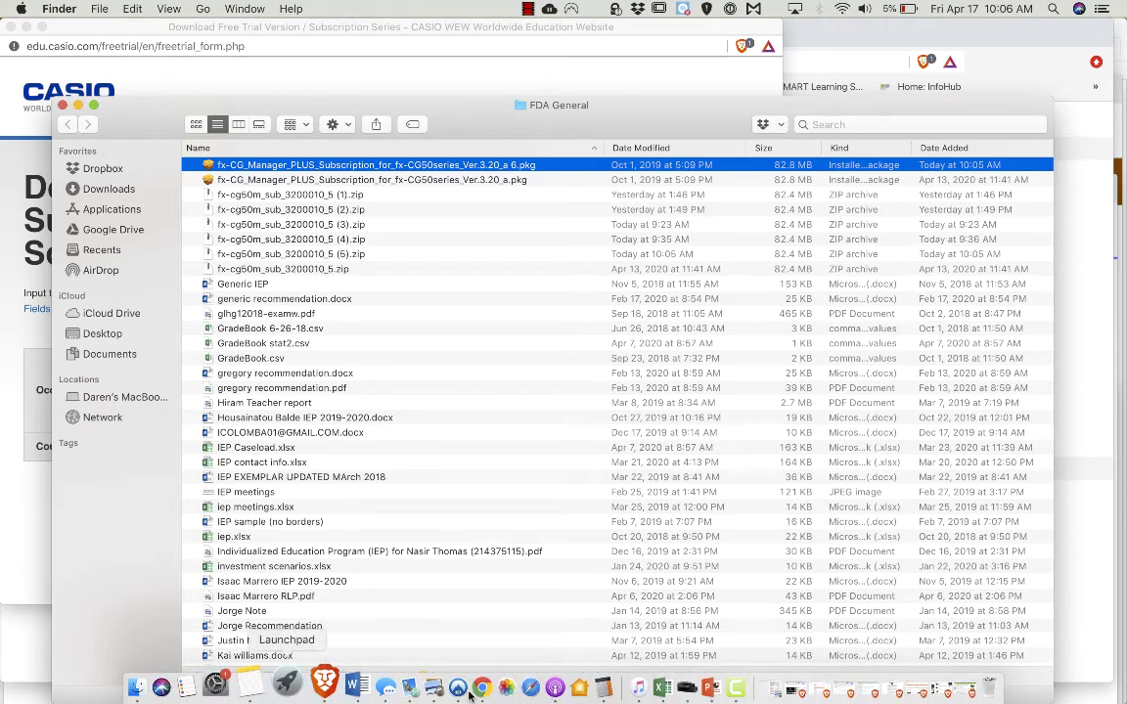
Open Launchpad from the Dock and start fx-CG Manager PLUS.
{"action": "left_click", "coordinate": [284, 689]}
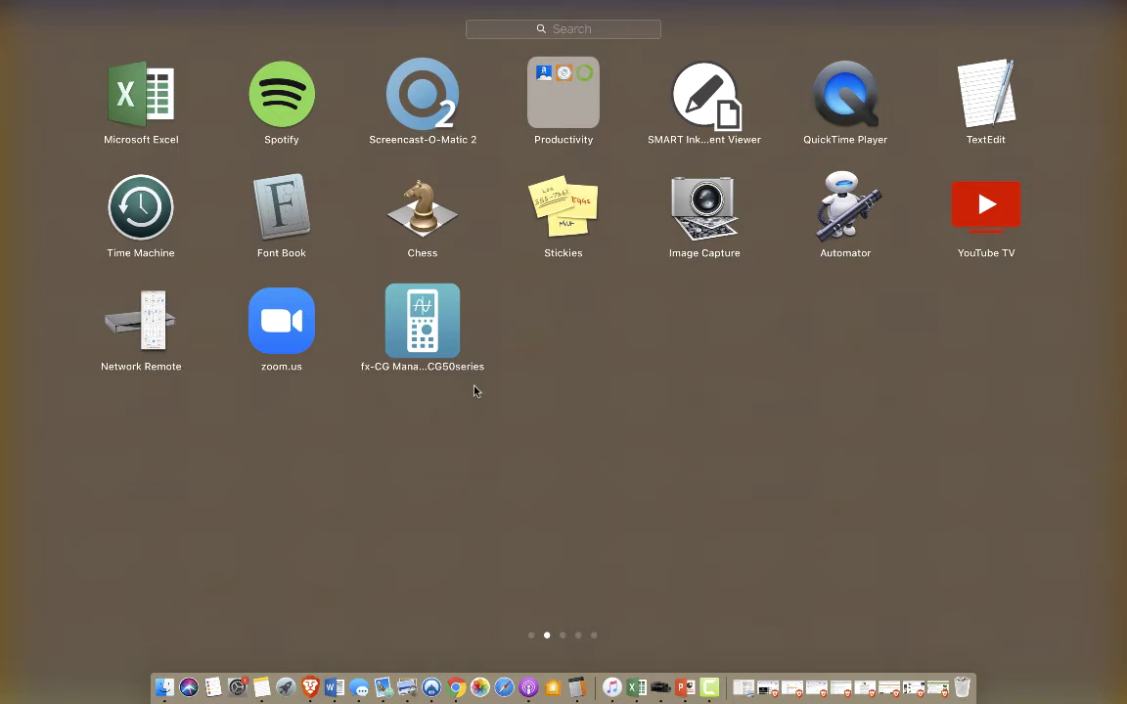
{"action": "left_click", "coordinate": [423, 322]}
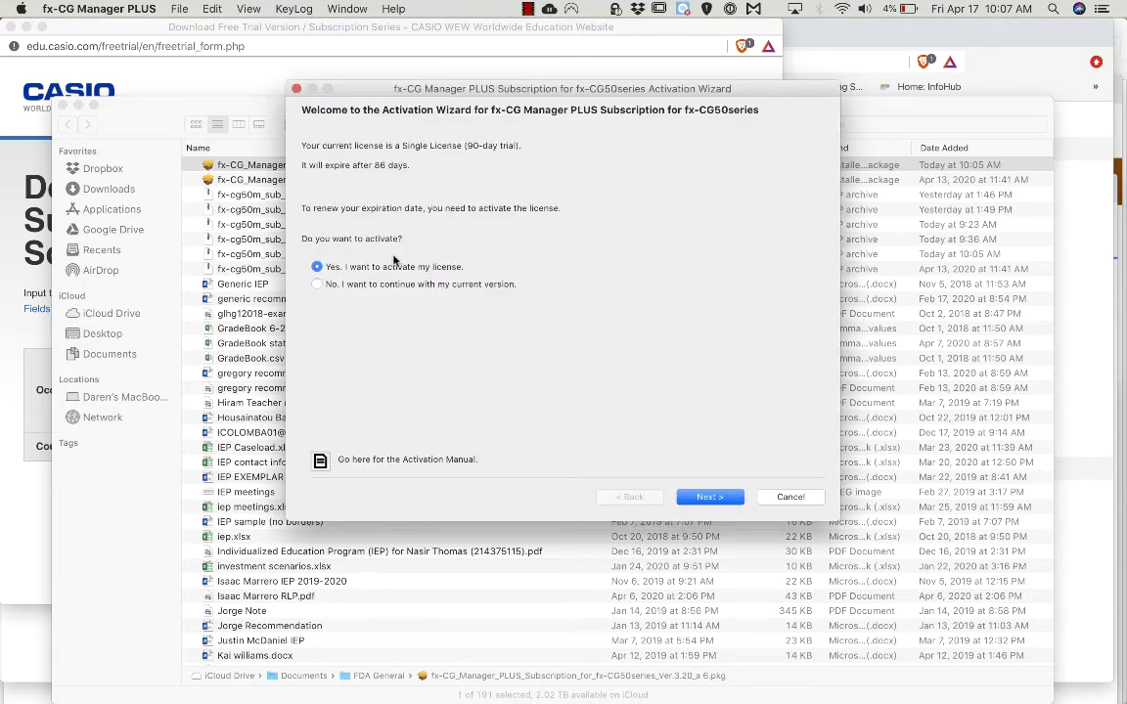
Choose to continue with the current trial version and move past the Activation Wizard.
{"action": "left_click", "coordinate": [318, 284]}
{"action": "left_click", "coordinate": [712, 499]}
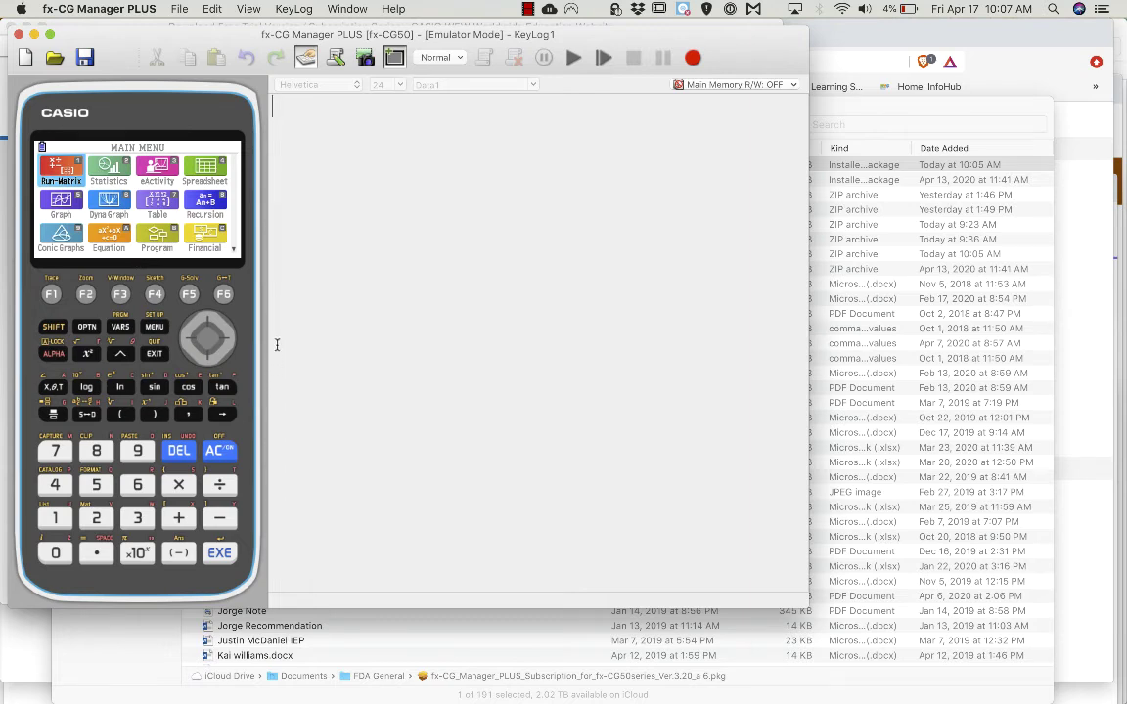
Move the Main Menu highlight to Graph and open its Y= function list with EXE.
{"action": "key", "text": "Right"}
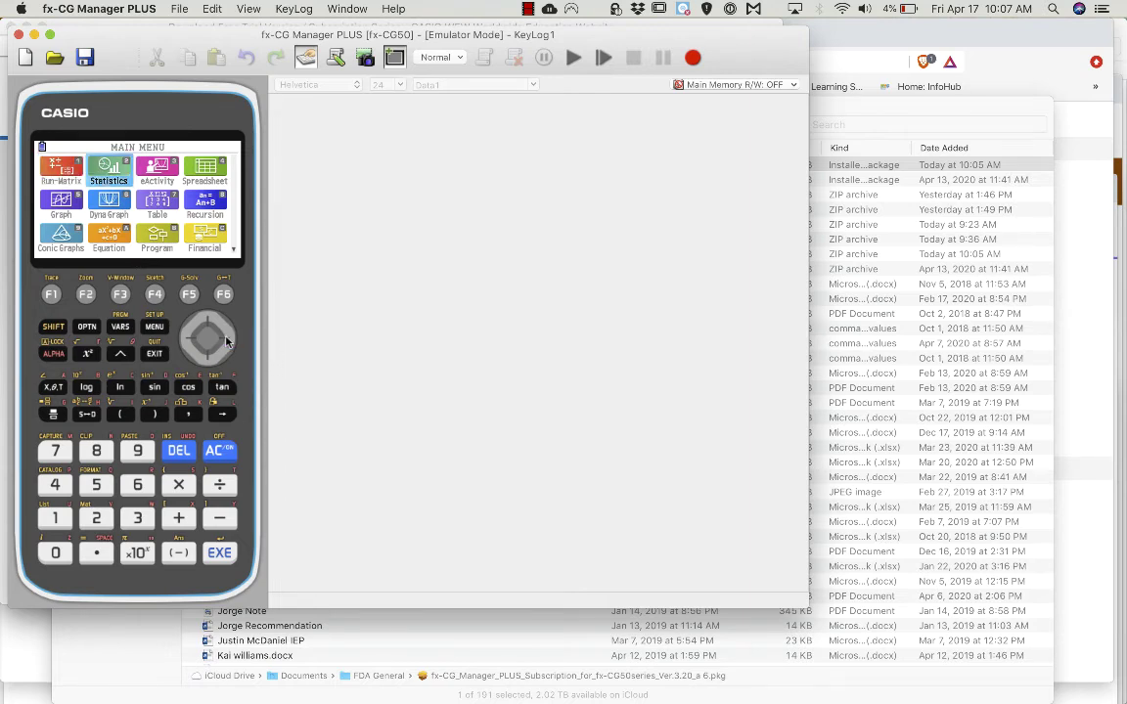
{"action": "left_click", "coordinate": [207, 359]}
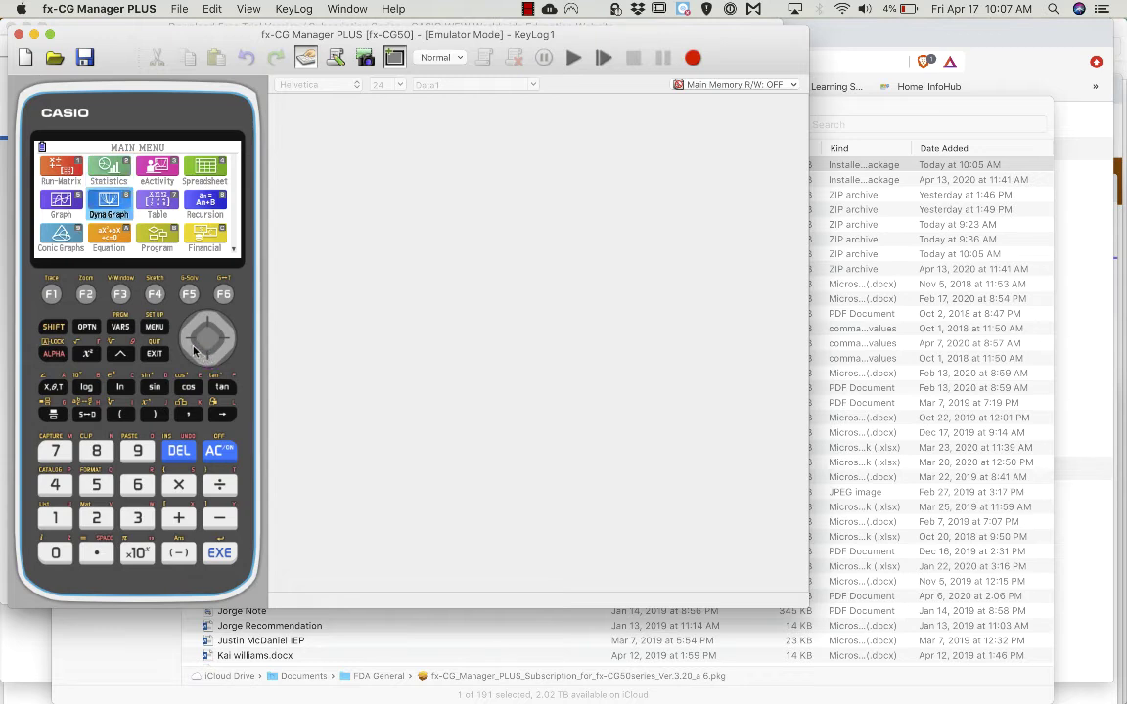
{"action": "left_click", "coordinate": [188, 339]}
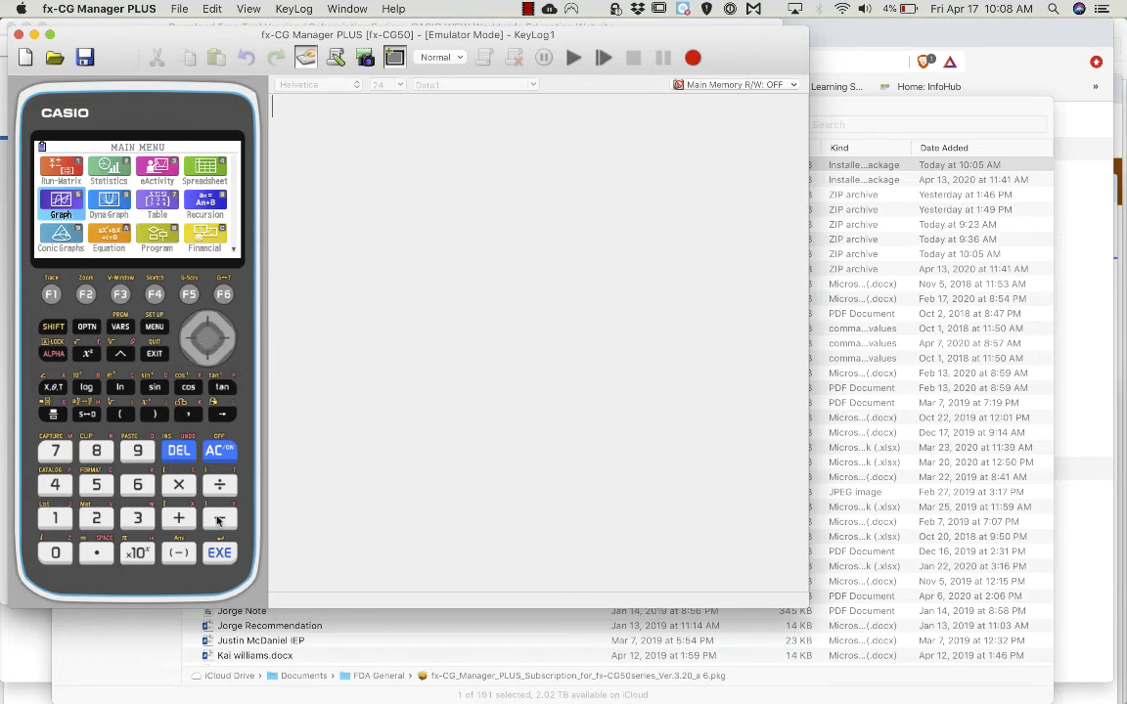
{"action": "left_click", "coordinate": [222, 556]}
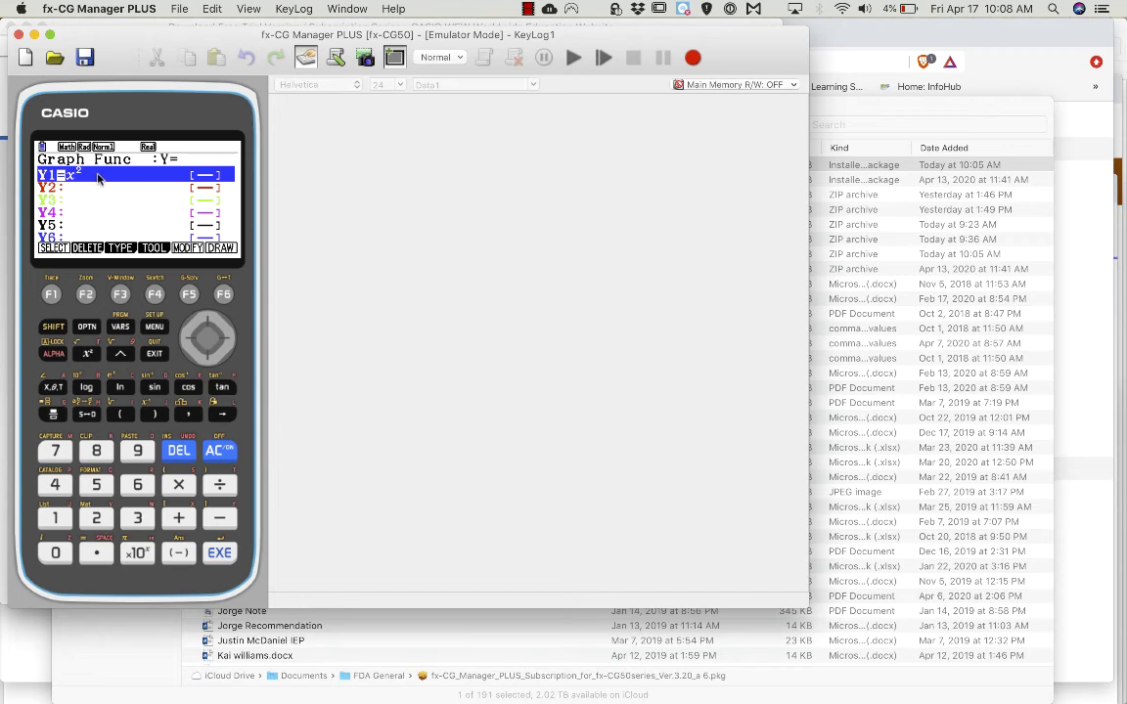
Delete Y1's x², enter x^3, store it with EXE and draw the cubic graph.
{"action": "left_click", "coordinate": [180, 448]}
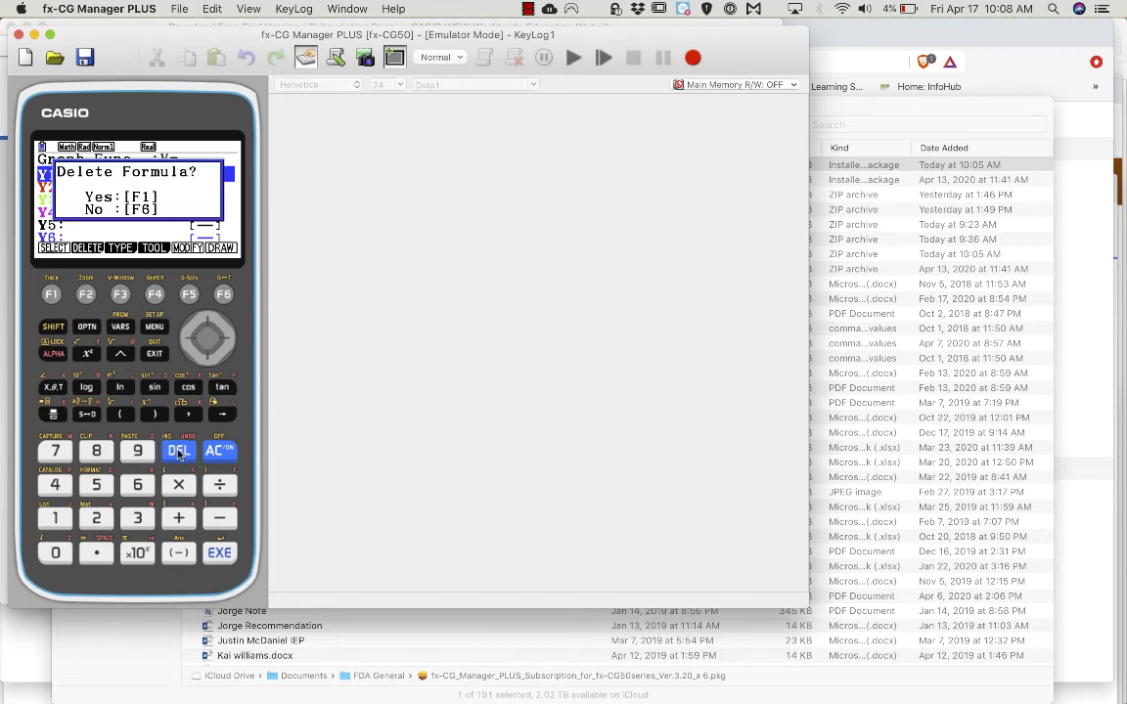
{"action": "left_click", "coordinate": [57, 291]}
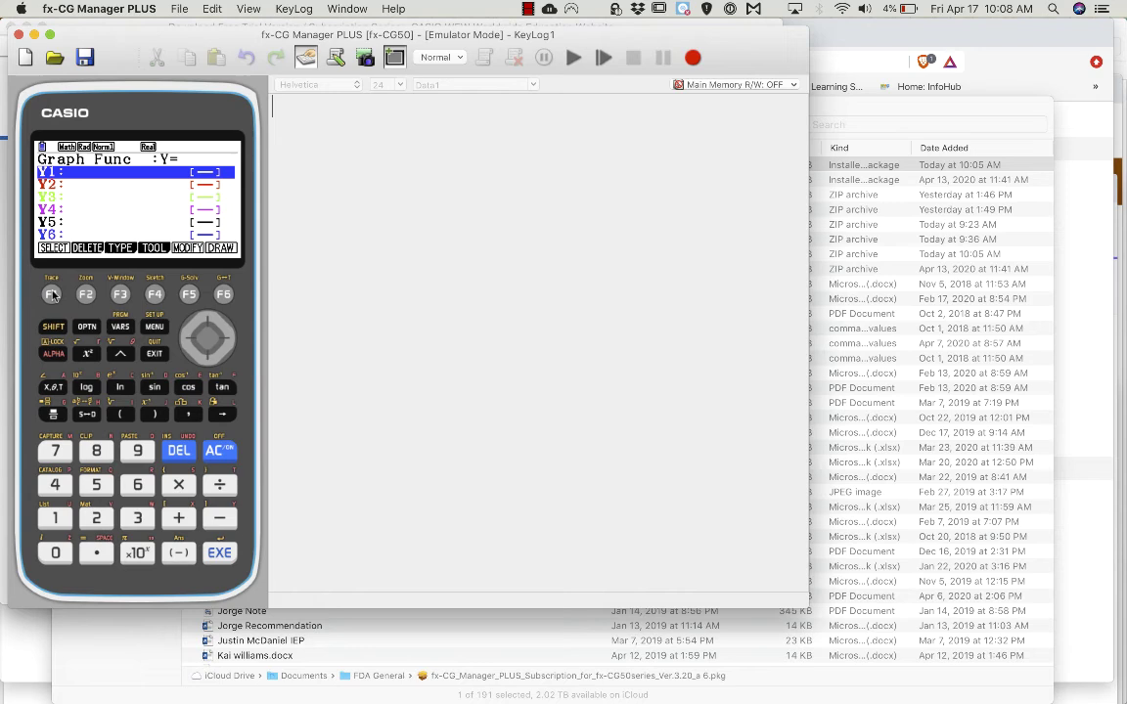
{"action": "left_click", "coordinate": [54, 389]}
{"action": "left_click", "coordinate": [118, 354]}
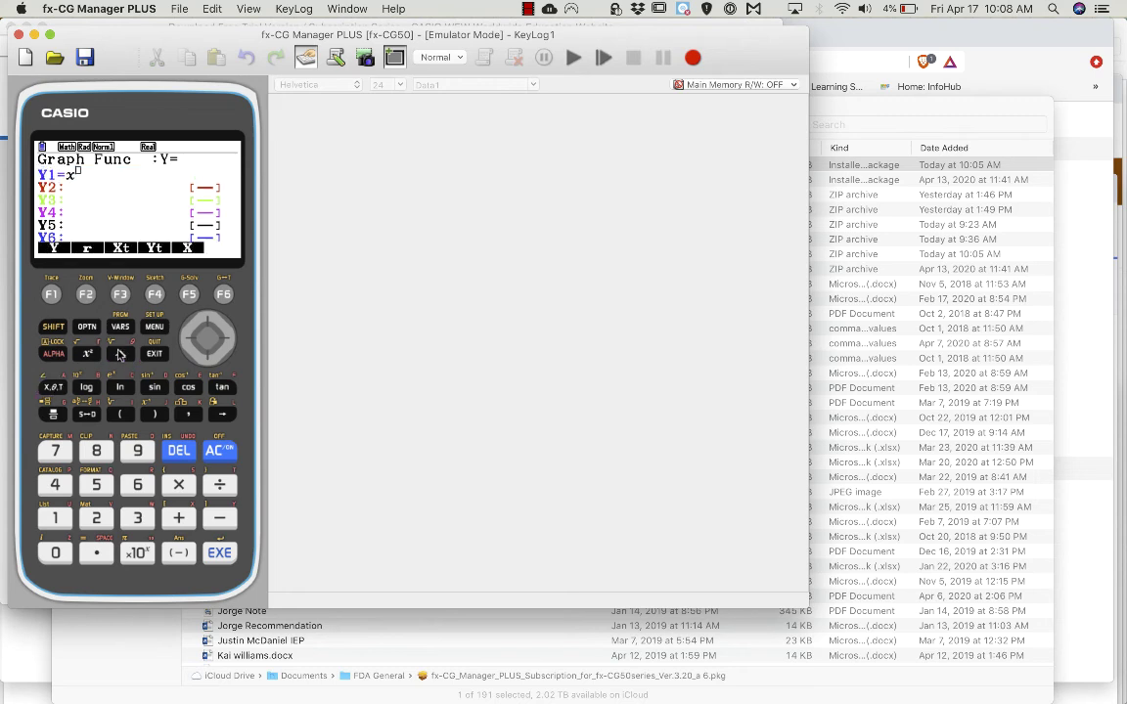
{"action": "left_click", "coordinate": [138, 521]}
{"action": "left_click", "coordinate": [219, 554]}
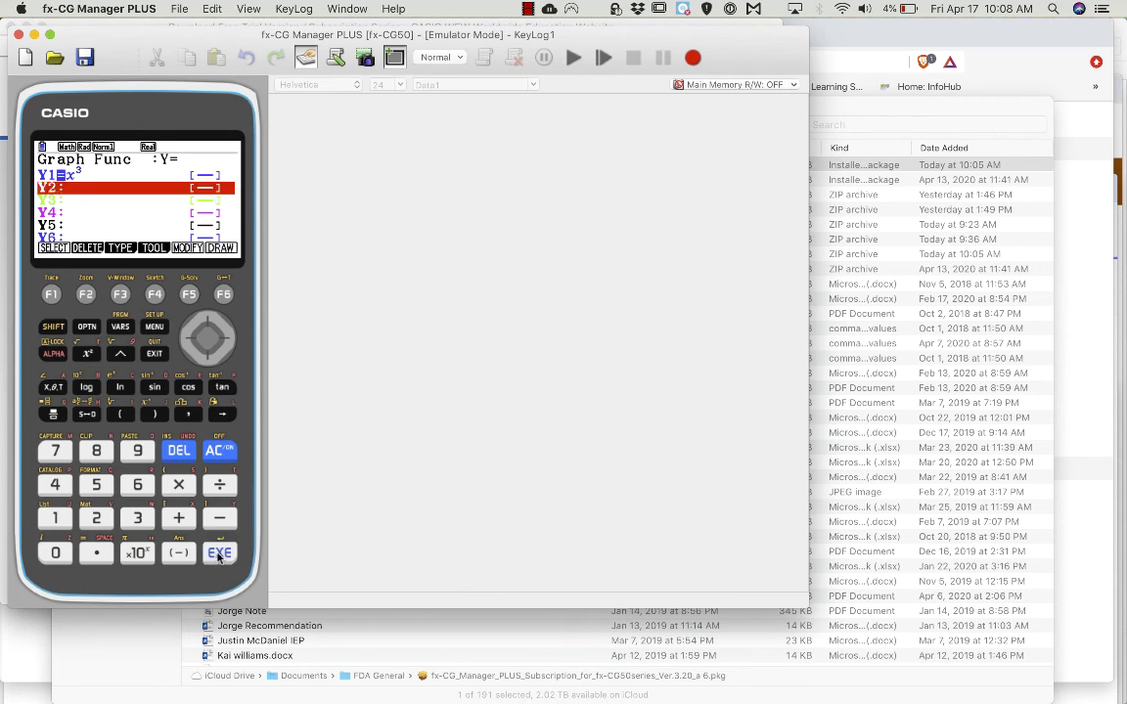
{"action": "left_click", "coordinate": [224, 295]}
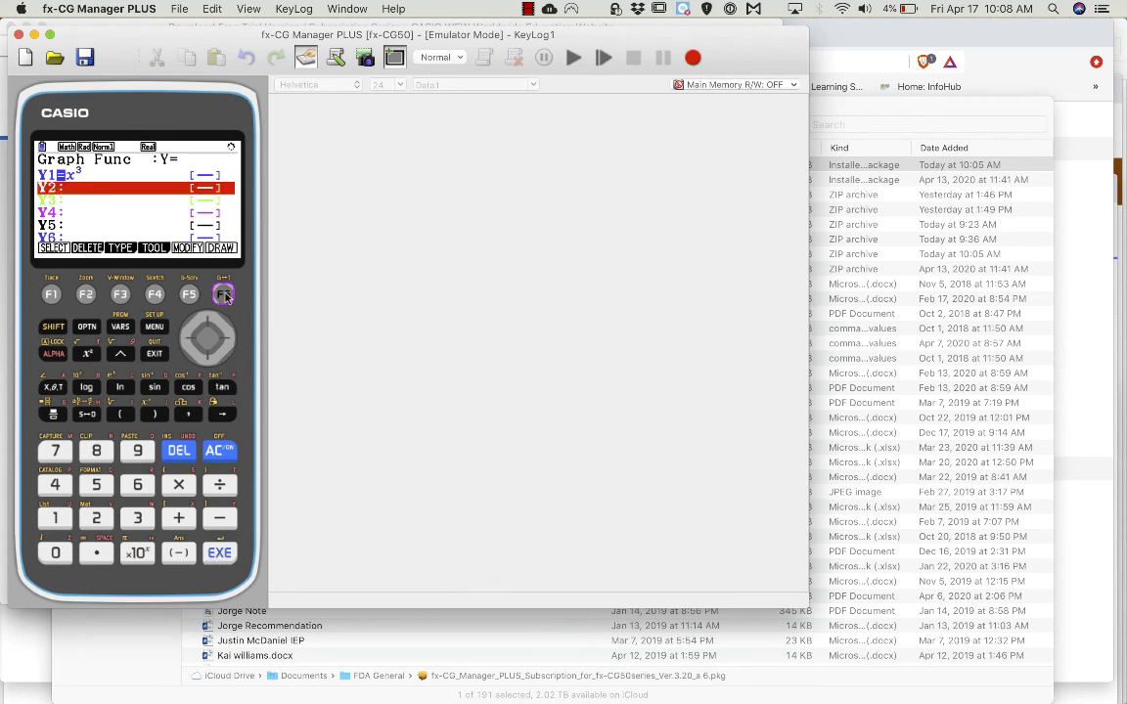